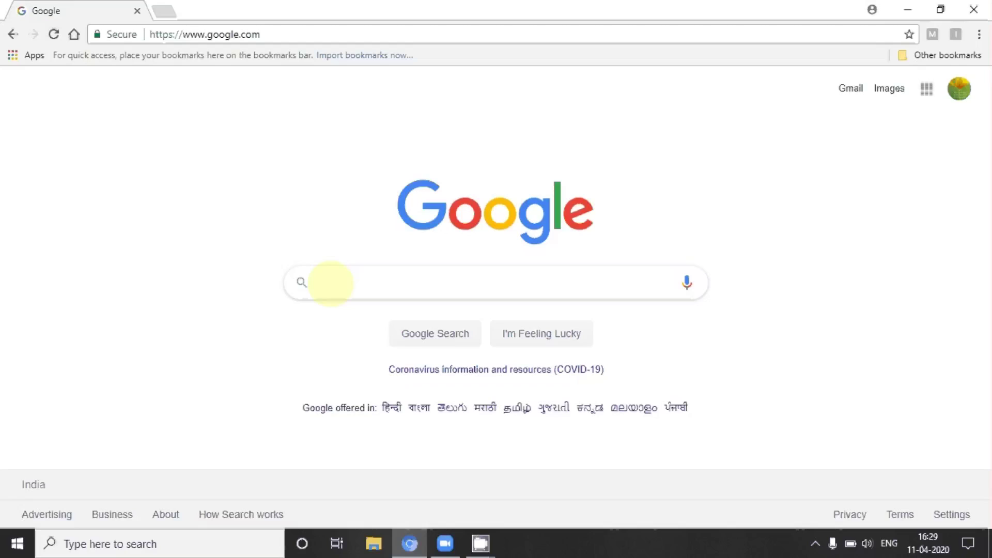
- Search Google for 'Zoom', dismiss the location prompt, and open the official zoom.us result
{"action": "left_click", "coordinate": [335, 281]}
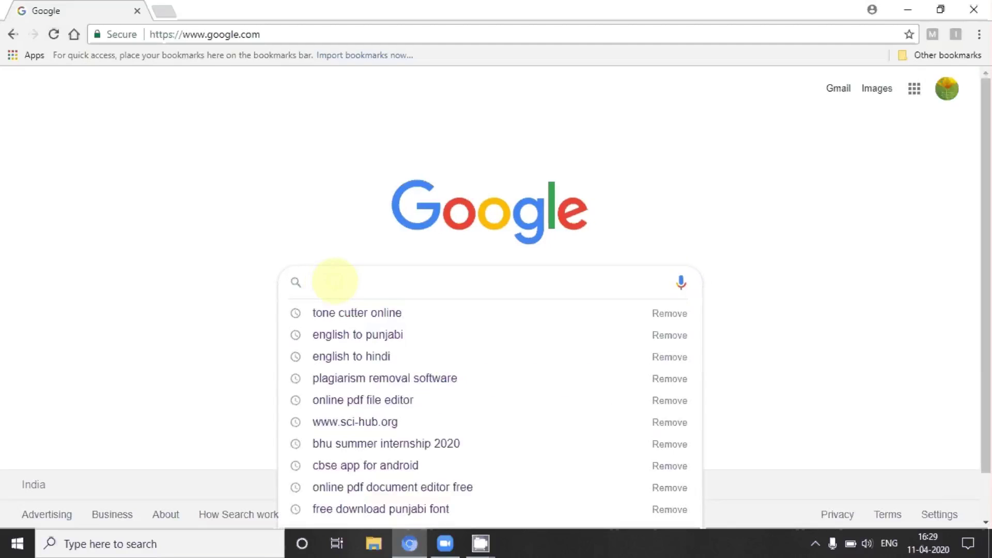
{"action": "type", "text": "Zoom"}
{"action": "key", "text": "Return"}
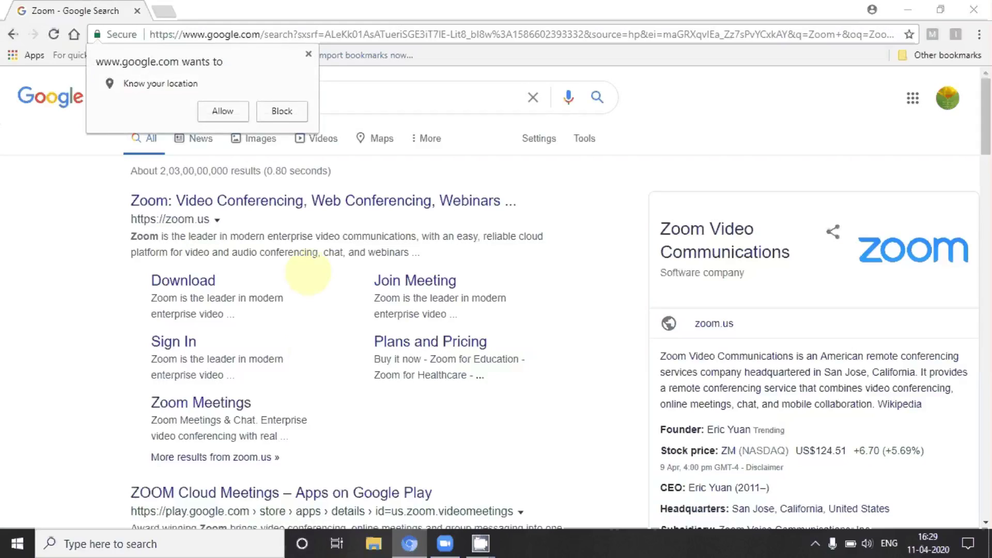
{"action": "left_click", "coordinate": [308, 54]}
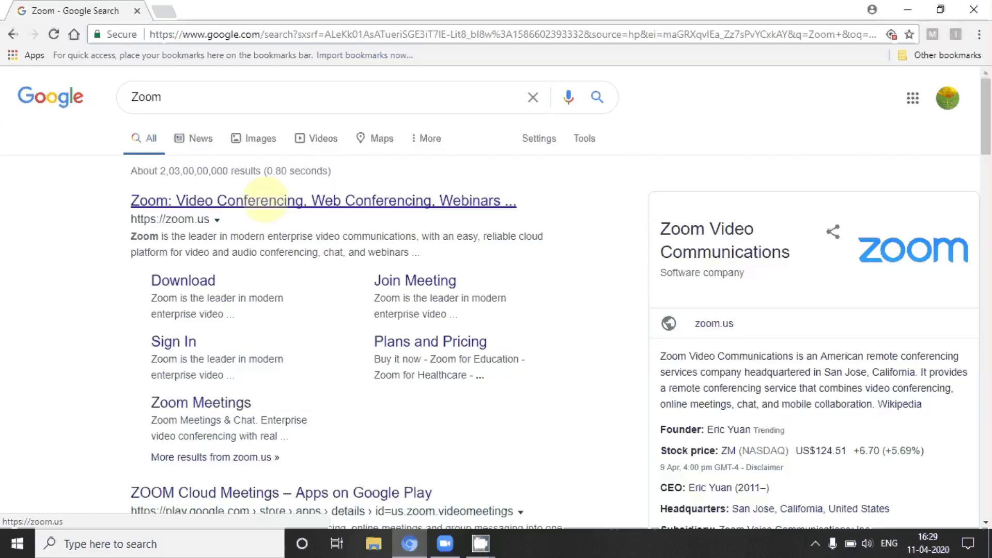
{"action": "left_click", "coordinate": [264, 200]}
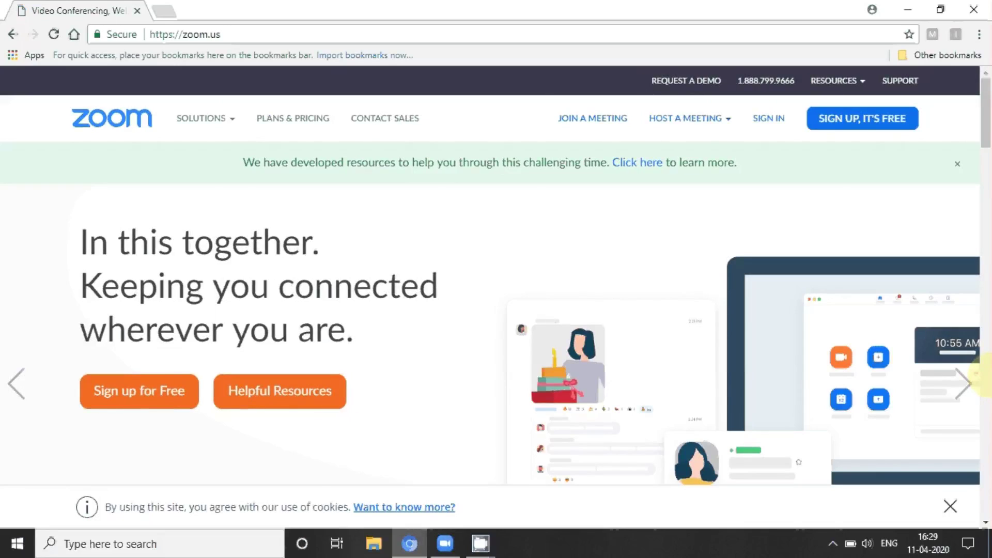
- Scroll down the zoom.us homepage, then bring the Zoom Cloud Meetings 4.6.10 window to the front
{"action": "scroll", "coordinate": [976, 373], "scroll_direction": "down", "scroll_amount": 6}
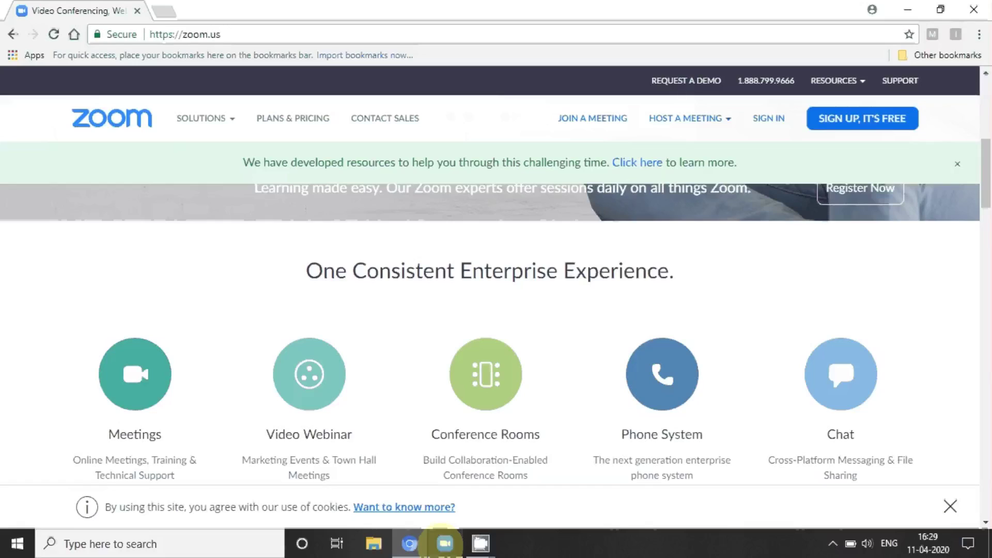
{"action": "left_click", "coordinate": [444, 543]}
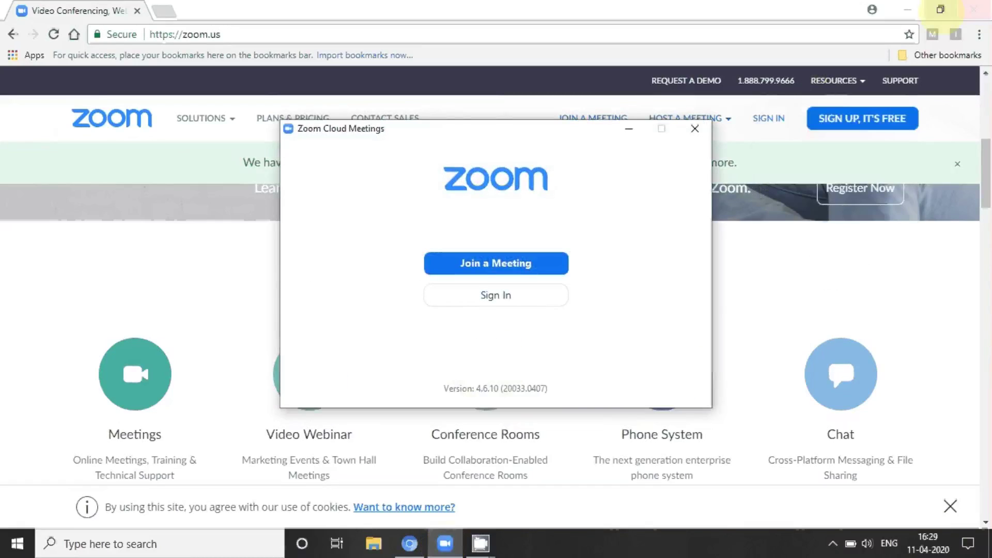
- Minimize Chrome and preview the Join Meeting form, then cancel it without joining
{"action": "left_click", "coordinate": [907, 10]}
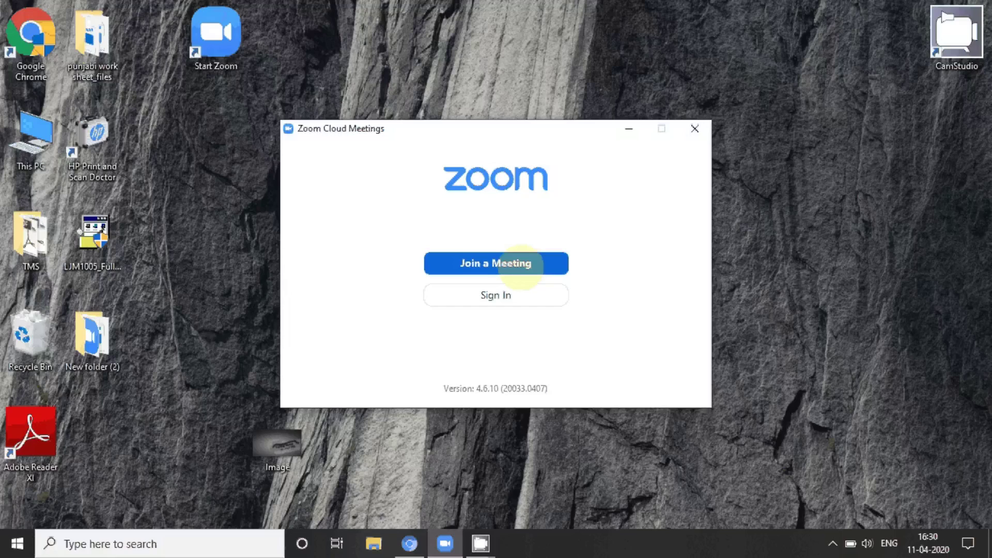
{"action": "left_click", "coordinate": [519, 265]}
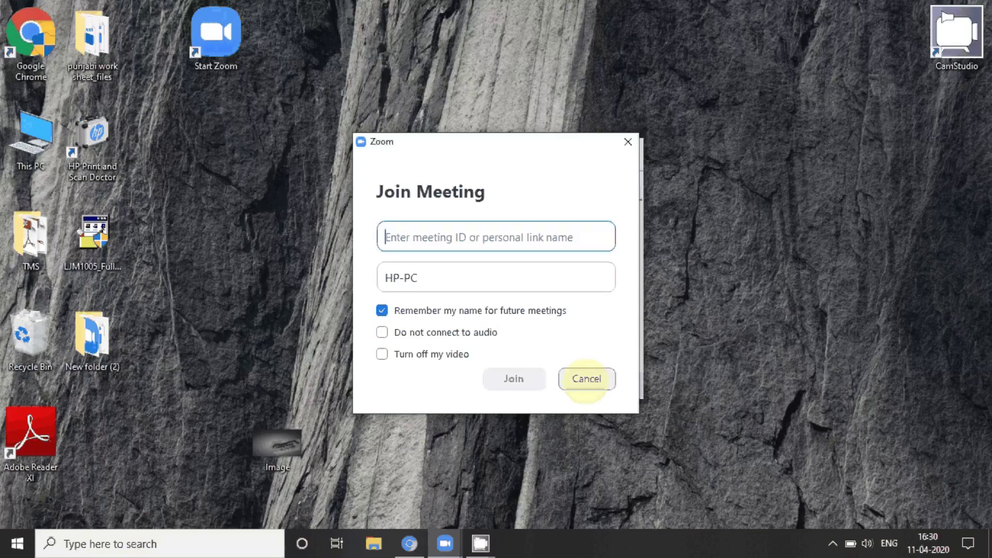
{"action": "left_click", "coordinate": [586, 379]}
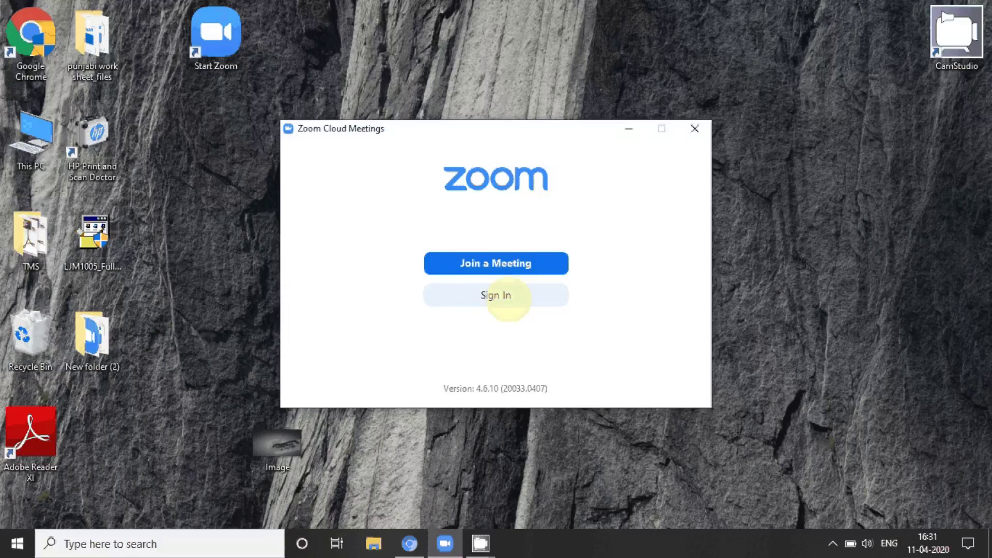
- Sign in to Zoom with the first Google account and let Chrome launch the Zoom app
{"action": "left_click", "coordinate": [508, 299]}
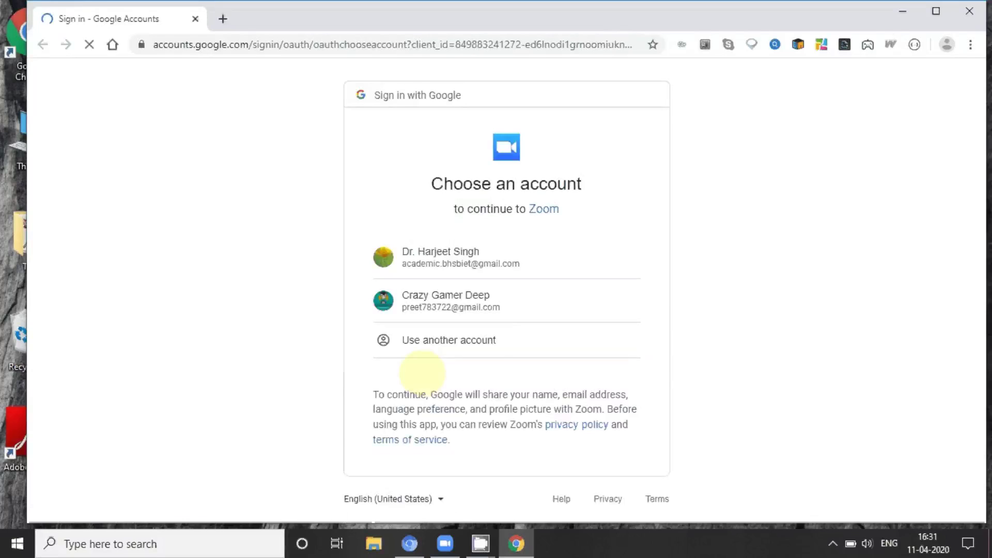
{"action": "left_click", "coordinate": [461, 254]}
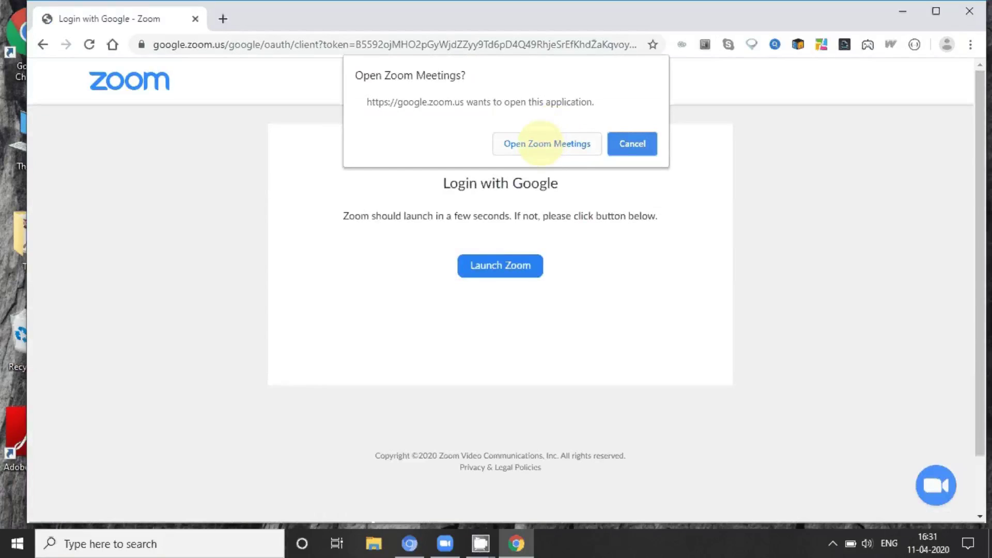
{"action": "left_click", "coordinate": [540, 143]}
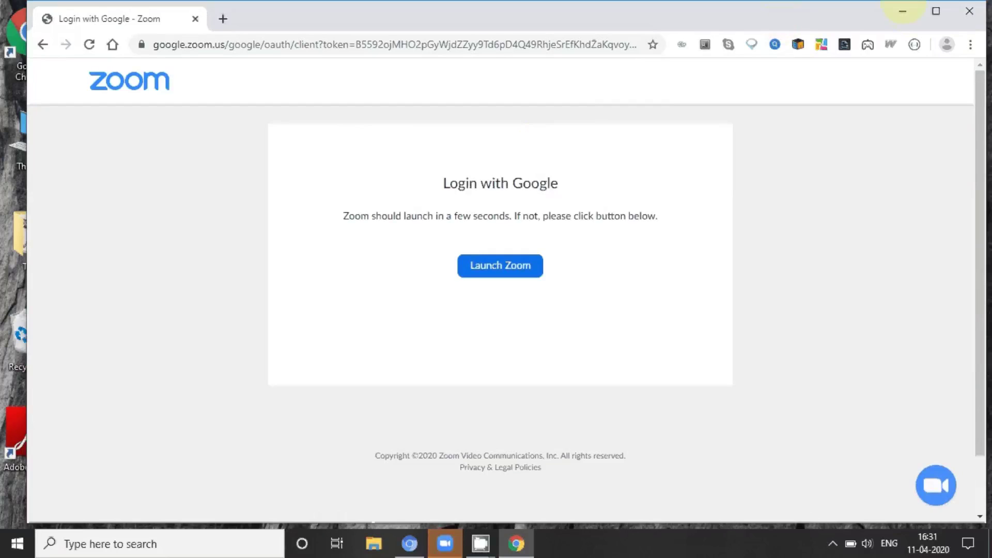
{"action": "left_click", "coordinate": [902, 11]}
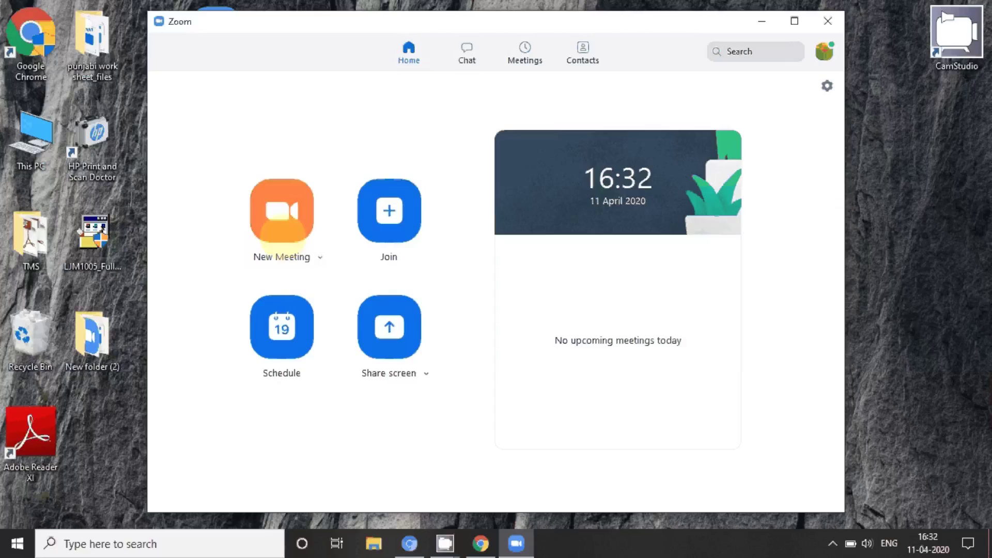
- Start an instant meeting joined with computer audio and the camera video stopped
{"action": "left_click", "coordinate": [282, 235]}
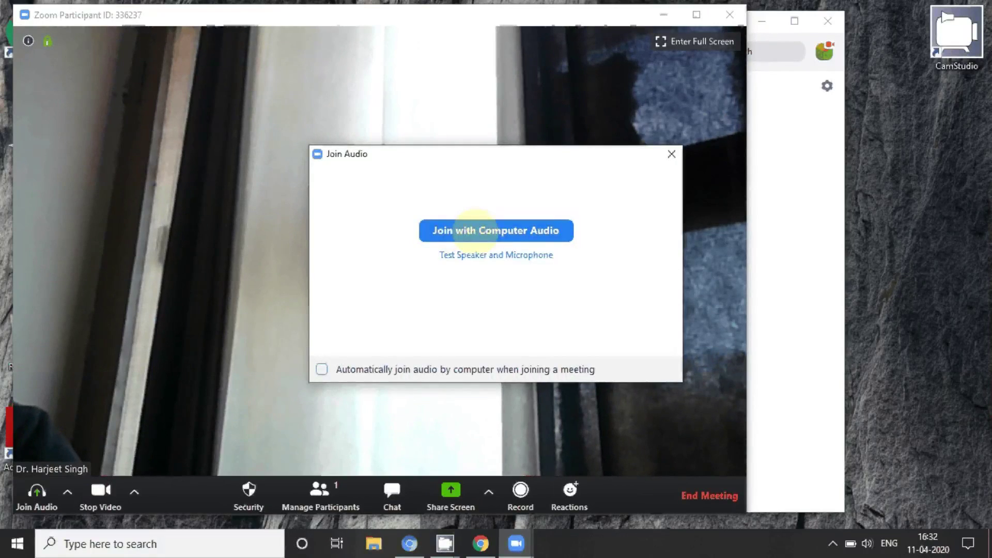
{"action": "left_click", "coordinate": [474, 229]}
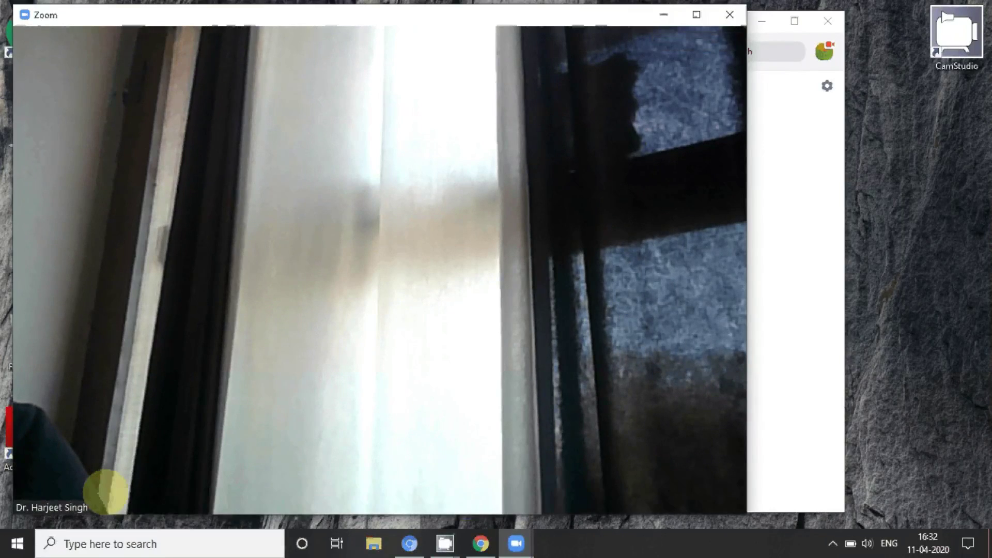
{"action": "mouse_move", "coordinate": [142, 491]}
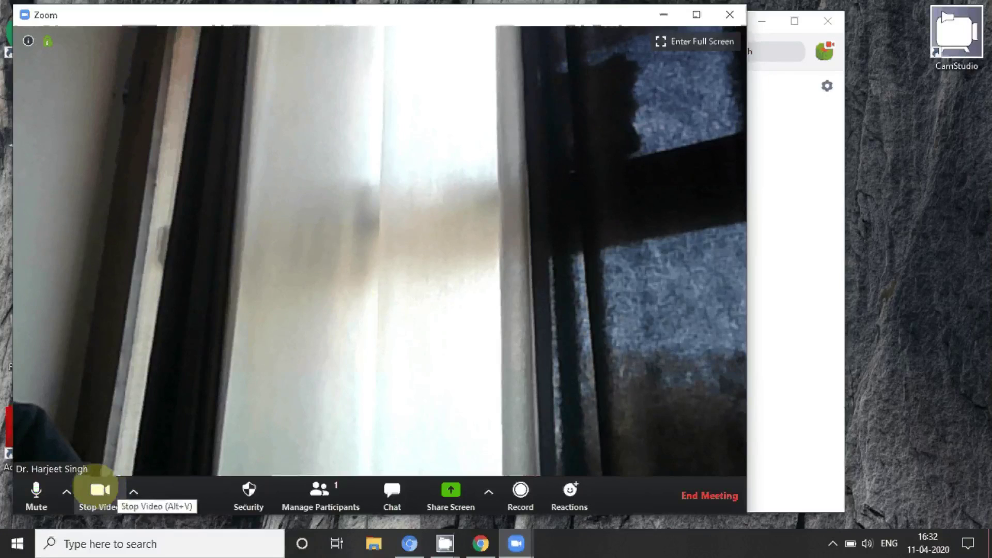
{"action": "left_click", "coordinate": [100, 489]}
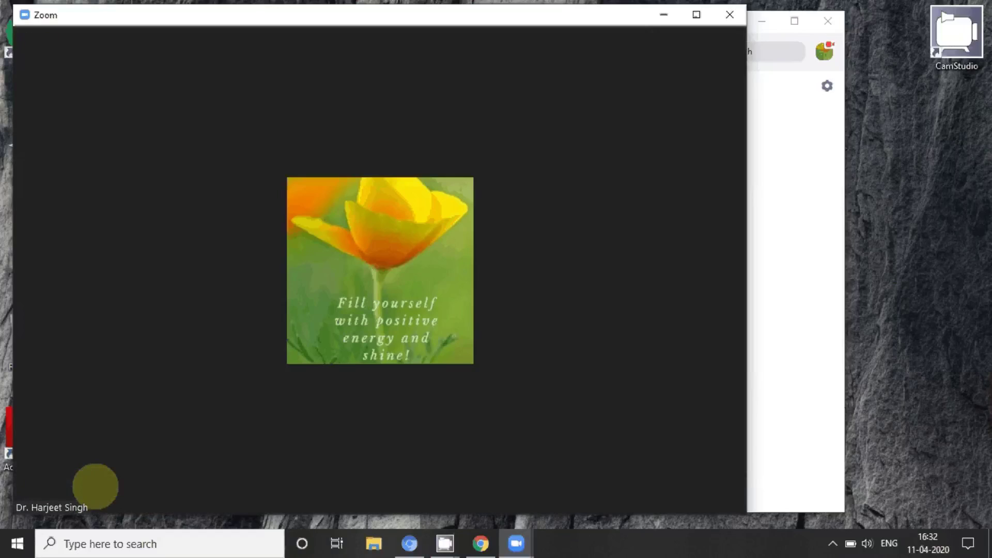
{"action": "mouse_move", "coordinate": [36, 491]}
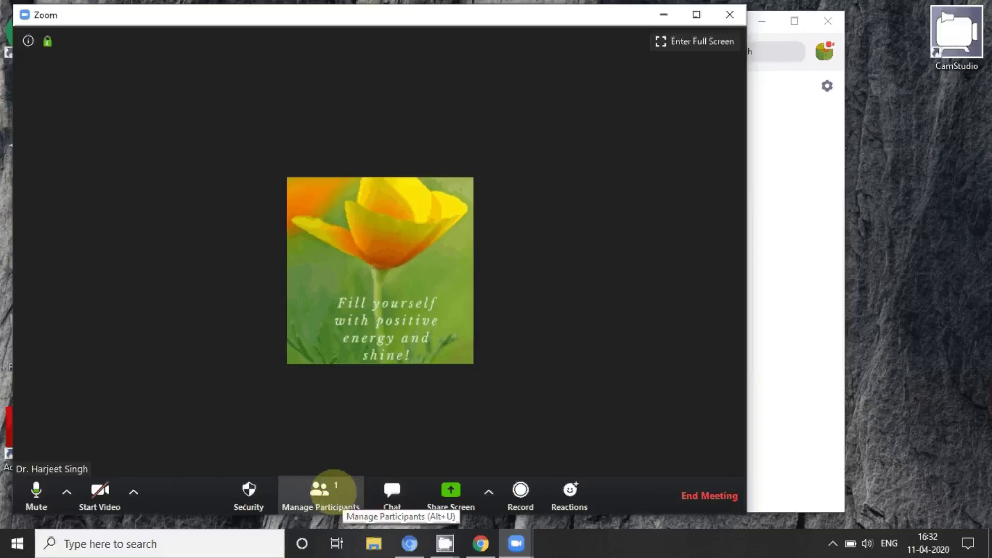
- Show the Participants panel and open its Invite window for the running meeting
{"action": "left_click", "coordinate": [334, 490]}
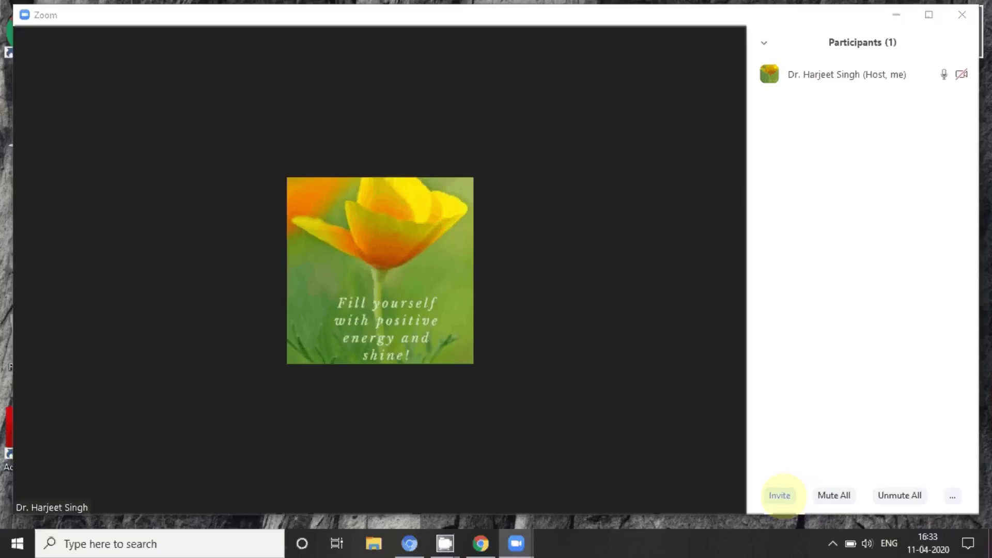
{"action": "left_click", "coordinate": [779, 495]}
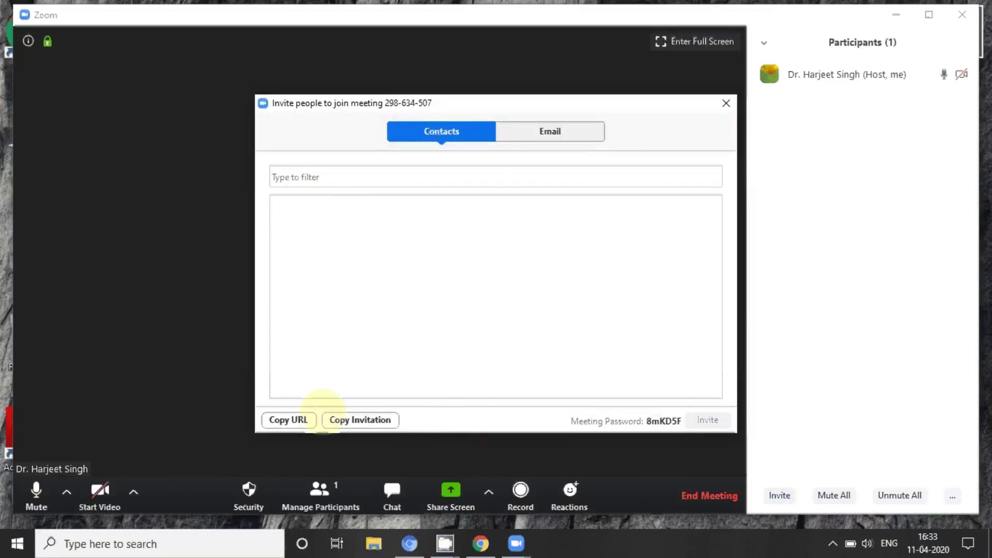
- Copy the meeting's join link, draft the email invitation in Gmail, then minimize Chrome
{"action": "left_click", "coordinate": [296, 419]}
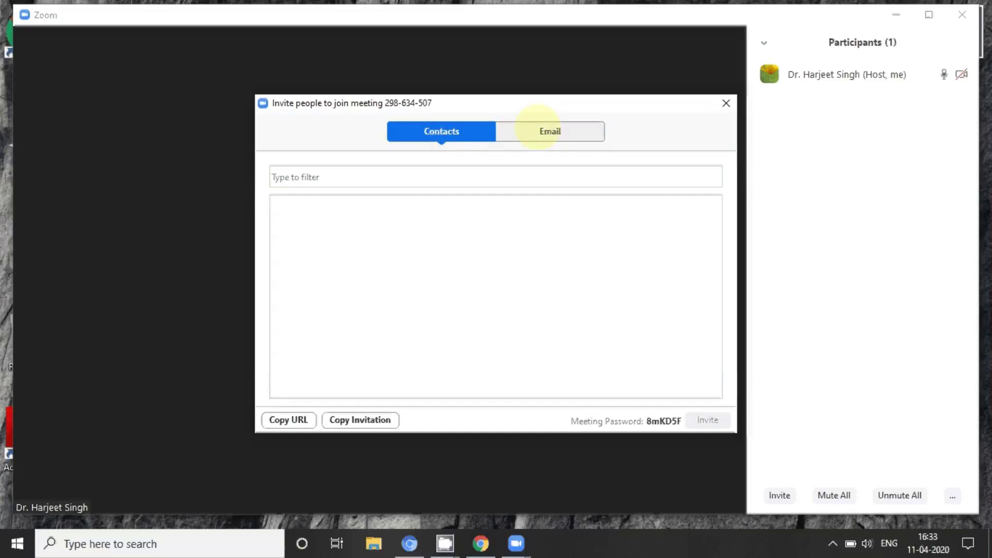
{"action": "left_click", "coordinate": [537, 129]}
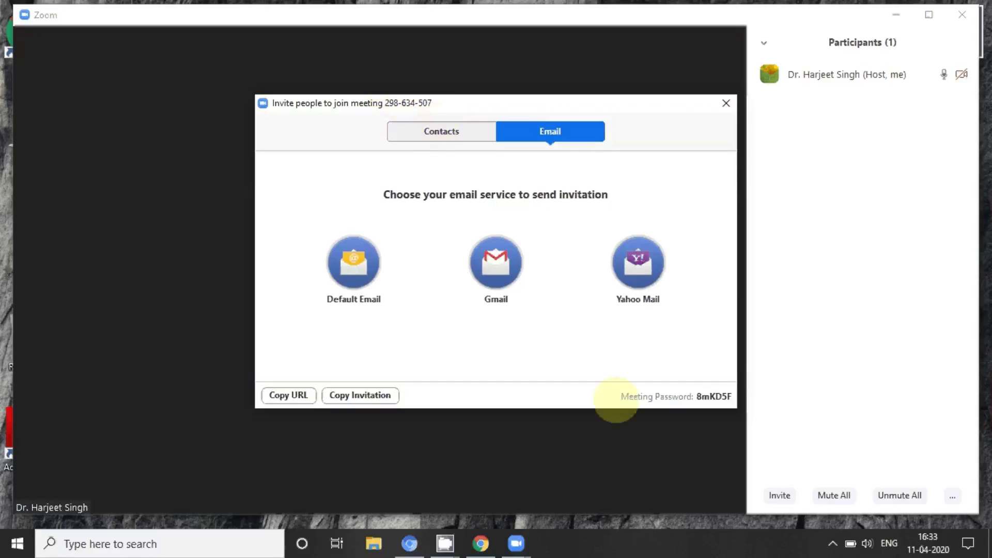
{"action": "mouse_move", "coordinate": [709, 427]}
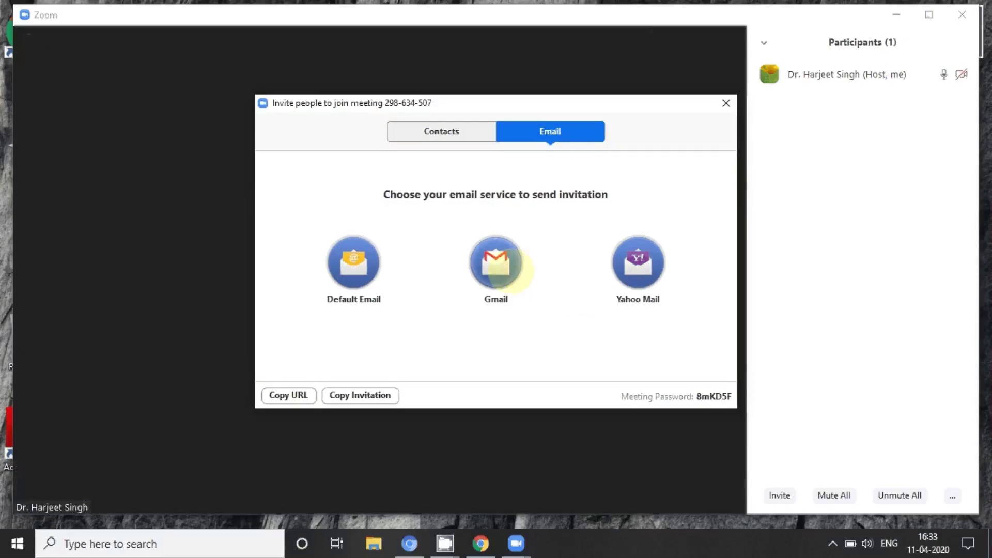
{"action": "left_click", "coordinate": [496, 264]}
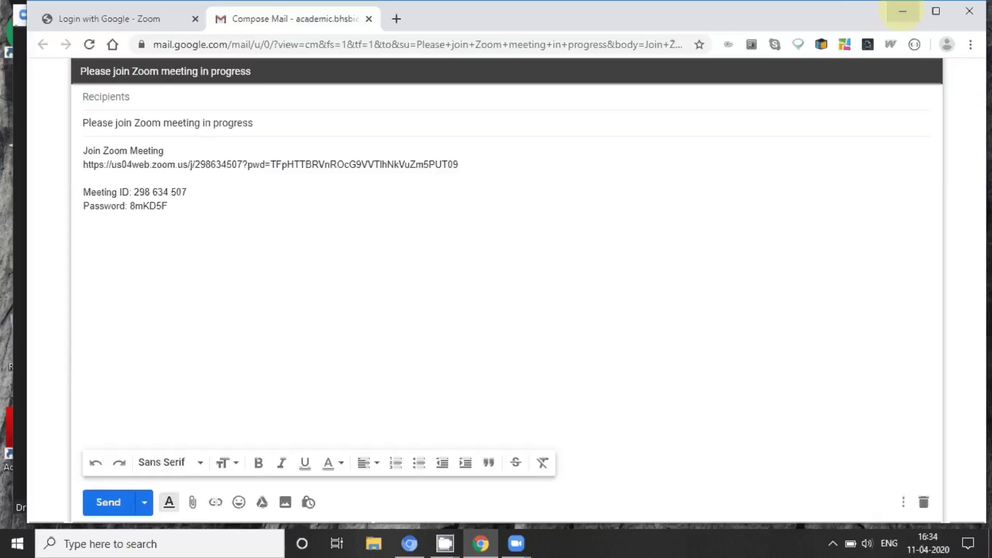
{"action": "left_click", "coordinate": [902, 11]}
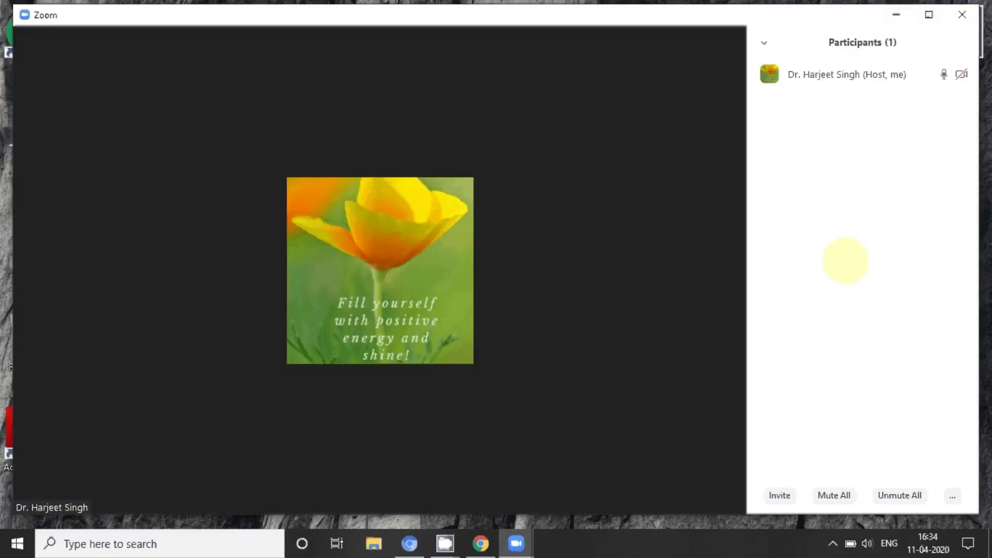
- Hide the Participants panel so only the meeting's video area remains
{"action": "mouse_move", "coordinate": [691, 339]}
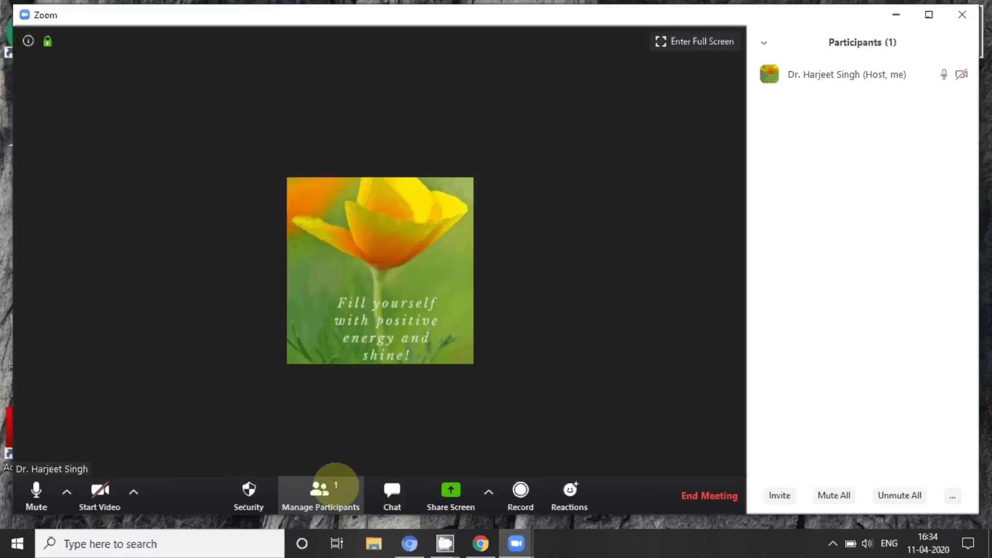
{"action": "left_click", "coordinate": [336, 486]}
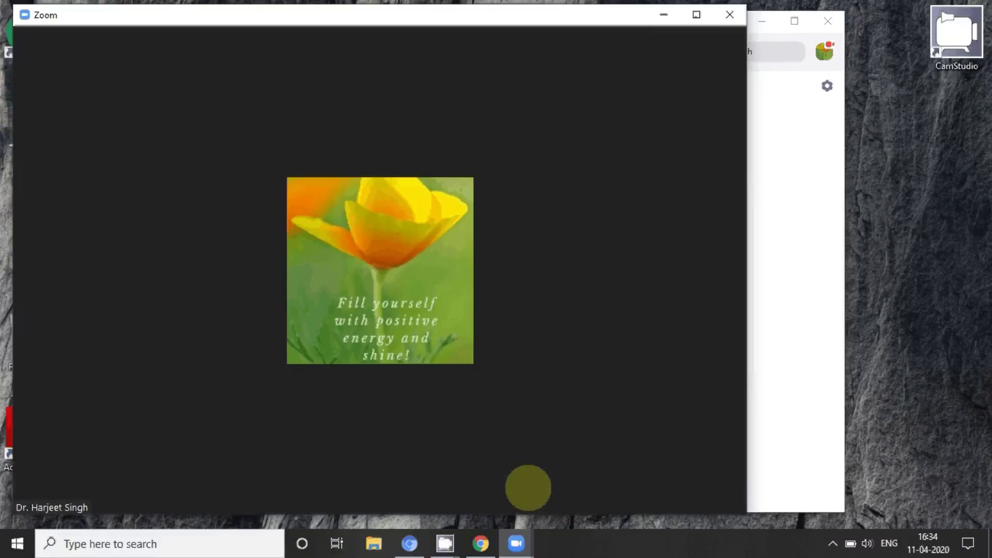
{"action": "mouse_move", "coordinate": [390, 473]}
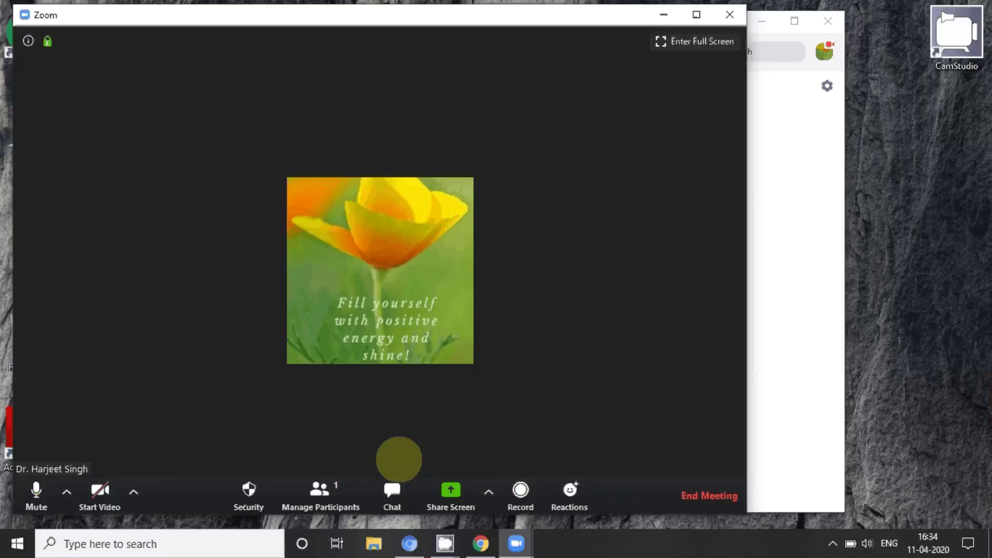
{"action": "mouse_move", "coordinate": [428, 466]}
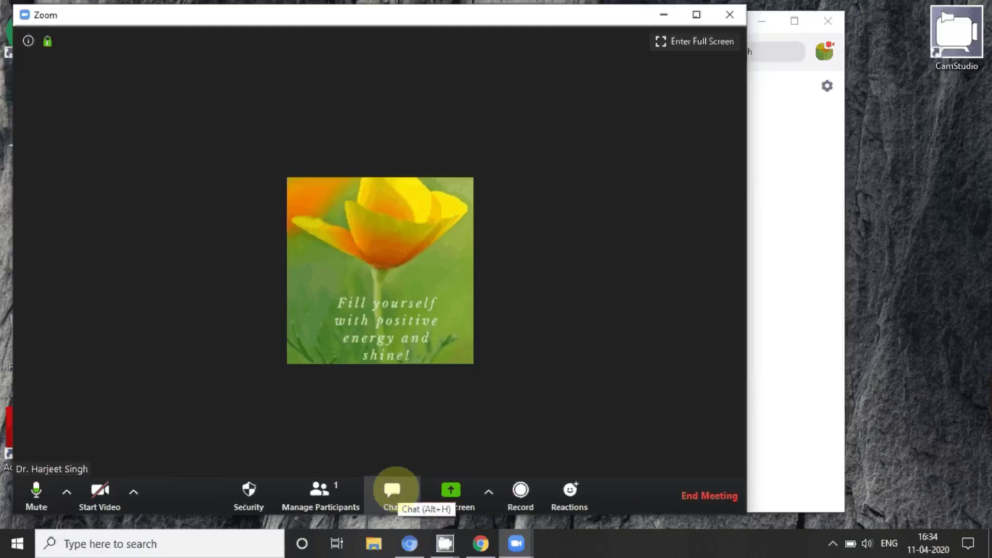
{"action": "left_click", "coordinate": [393, 491]}
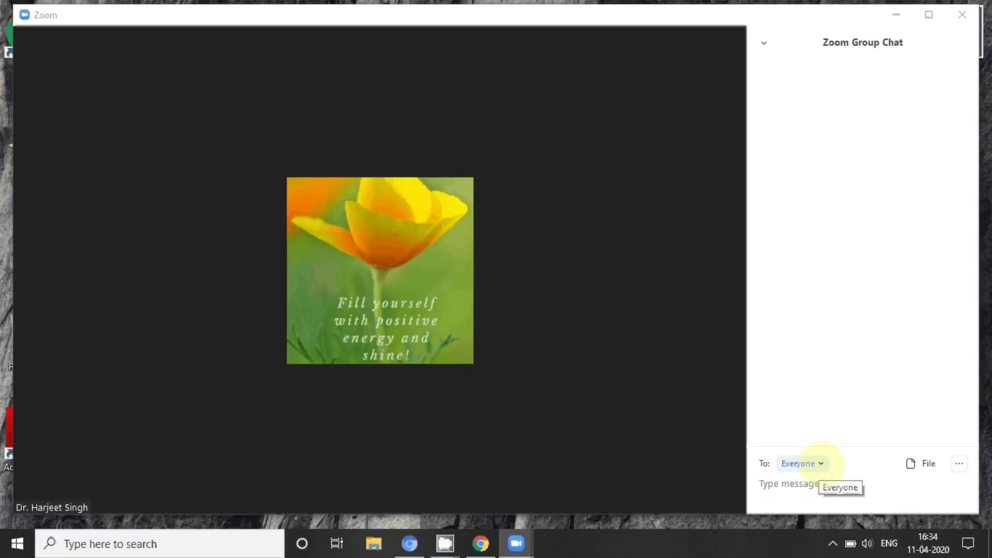
{"action": "left_click", "coordinate": [801, 463]}
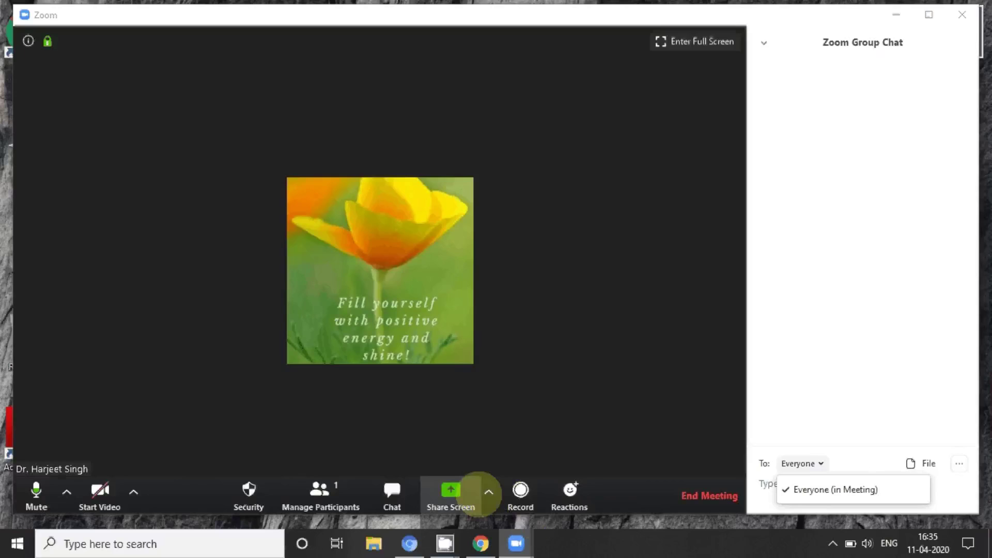
{"action": "left_click", "coordinate": [392, 490]}
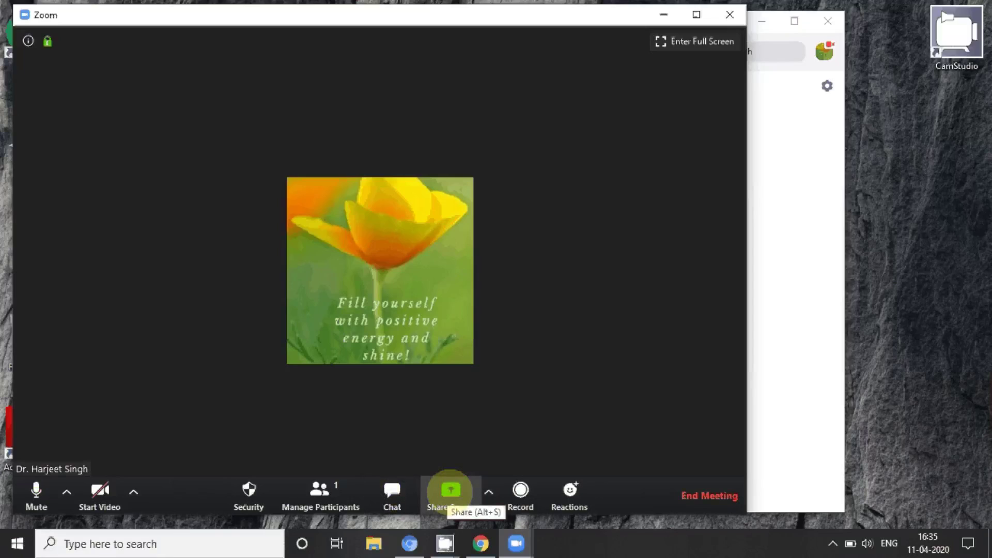
- Share the entire Screen, open the punjabi work sheet_files desktop folder, then stop sharing
{"action": "left_click", "coordinate": [450, 491]}
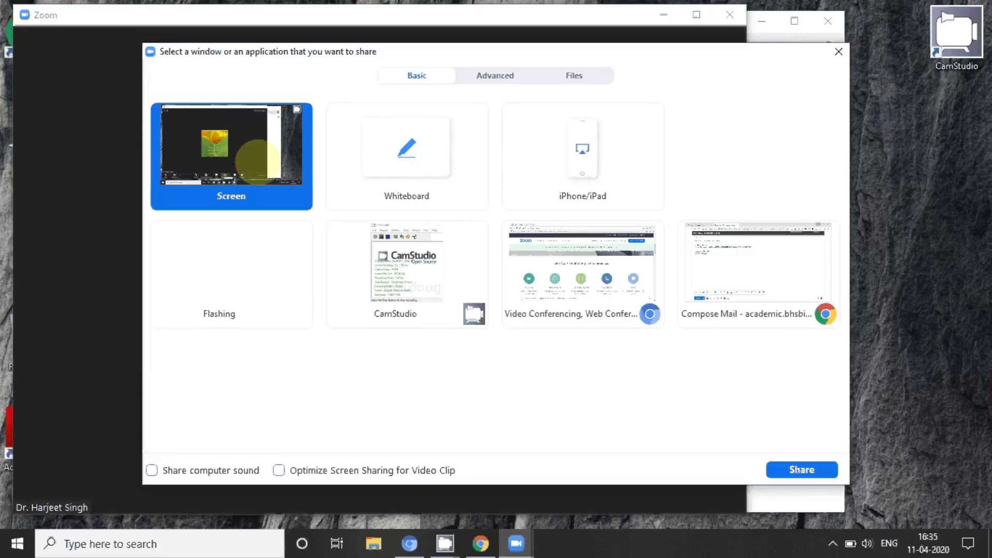
{"action": "double_click", "coordinate": [257, 161]}
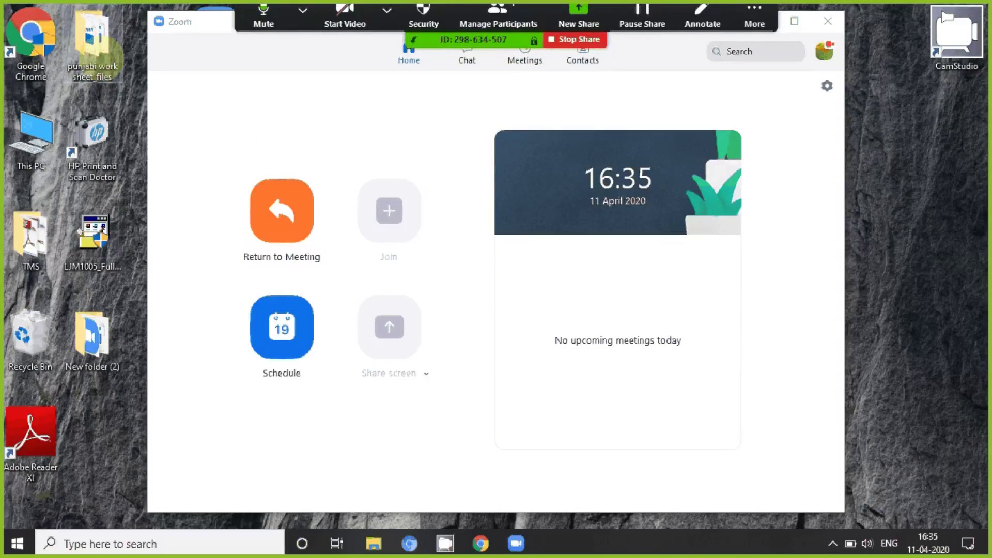
{"action": "double_click", "coordinate": [103, 57]}
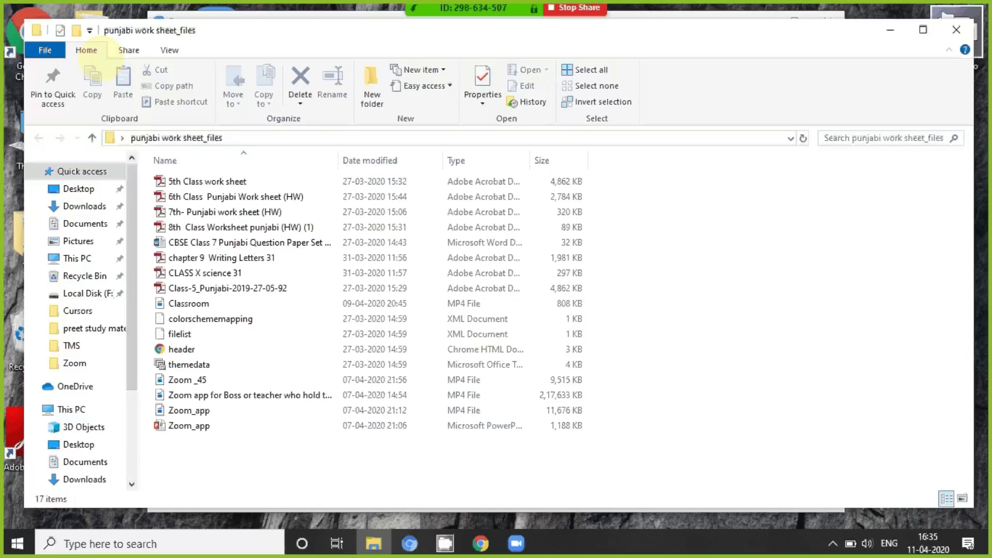
{"action": "mouse_move", "coordinate": [573, 8]}
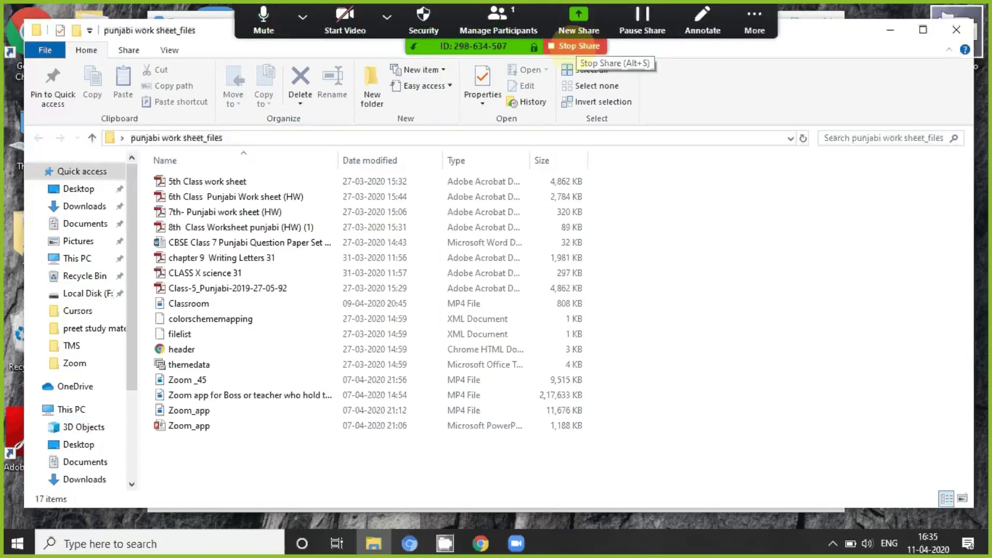
{"action": "left_click", "coordinate": [573, 46]}
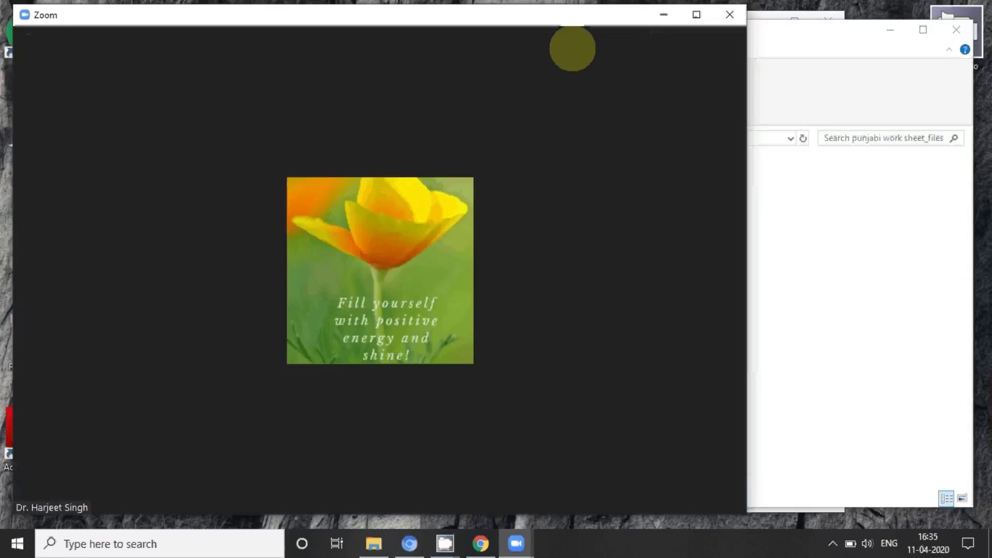
{"action": "mouse_move", "coordinate": [514, 195]}
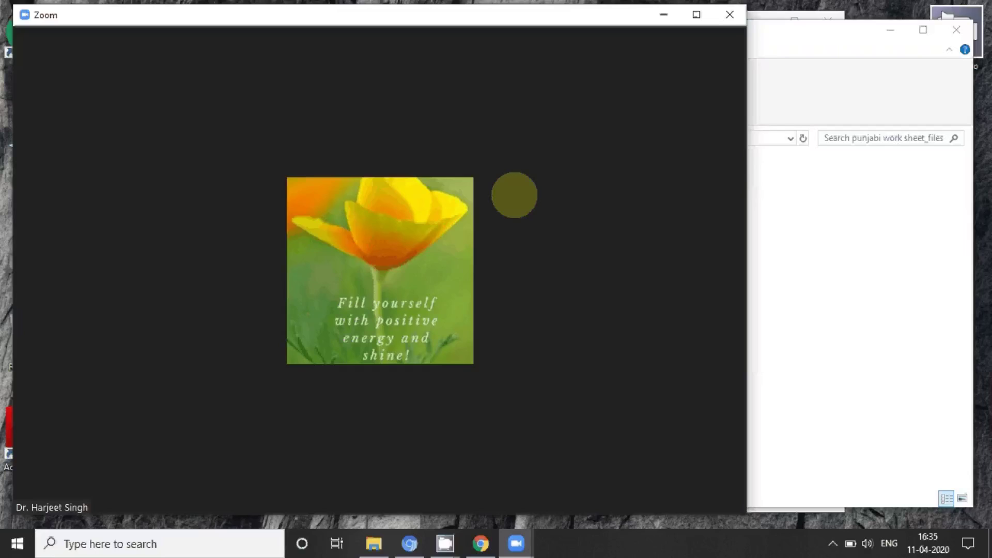
{"action": "mouse_move", "coordinate": [519, 217]}
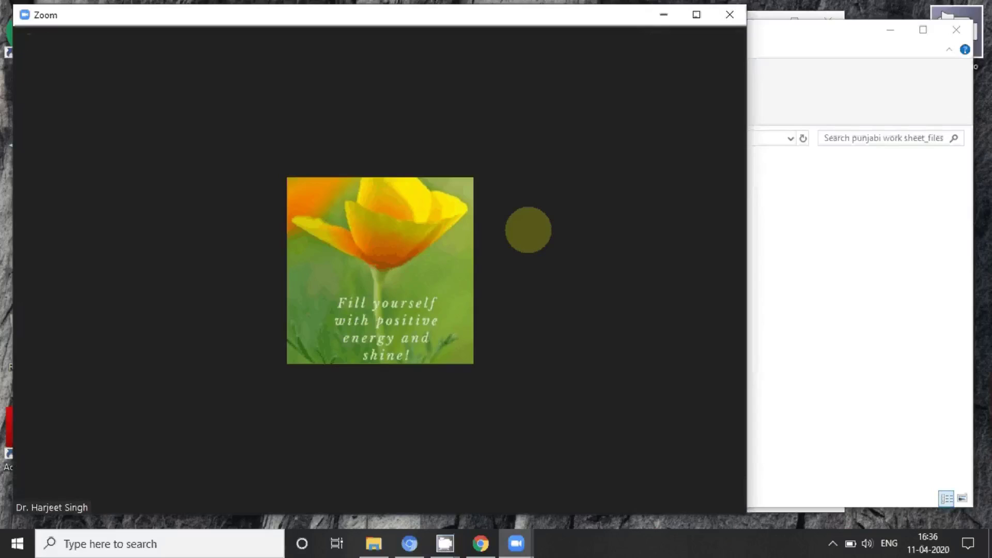
{"action": "mouse_move", "coordinate": [545, 250]}
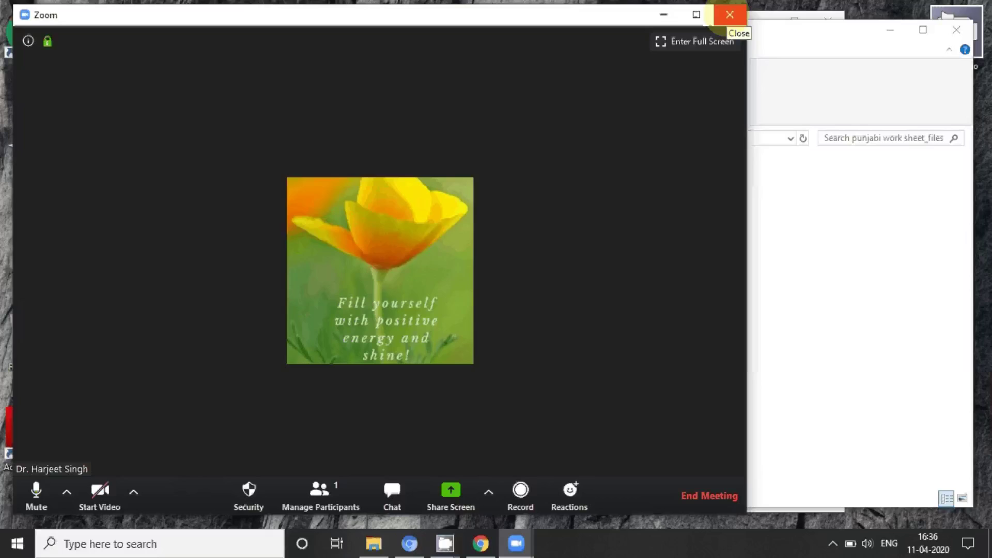
- End the meeting for all participants and sign out of the Zoom account
{"action": "left_click", "coordinate": [708, 495]}
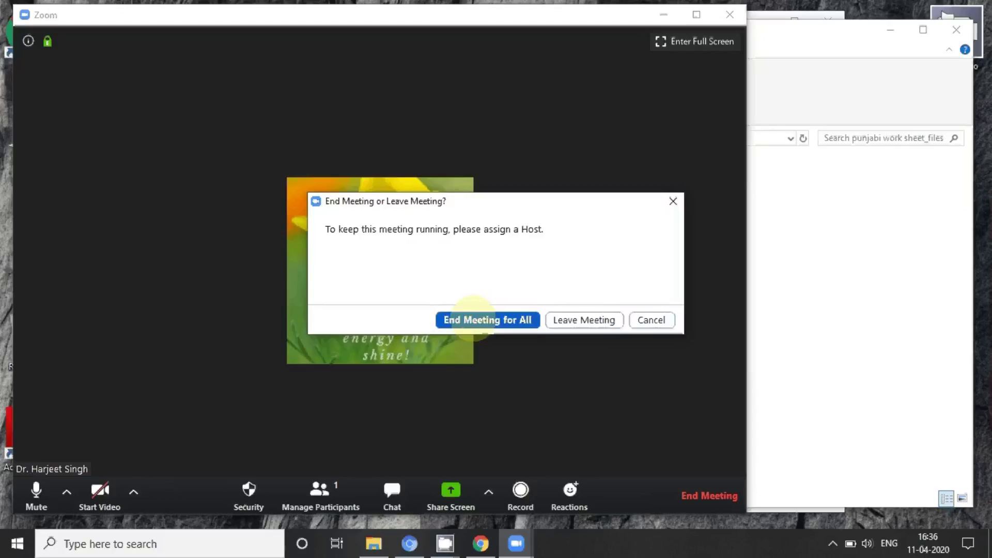
{"action": "left_click", "coordinate": [473, 320]}
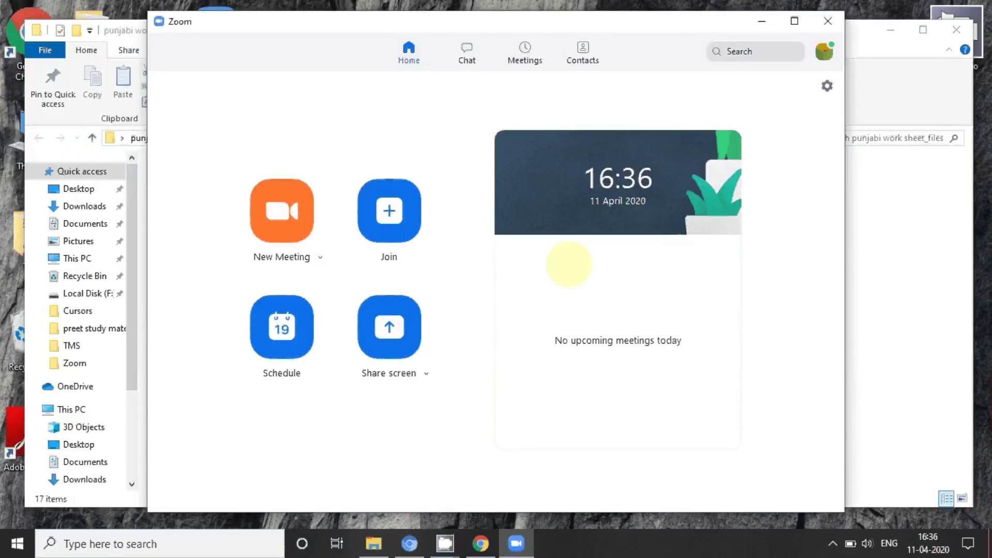
{"action": "left_click", "coordinate": [824, 51]}
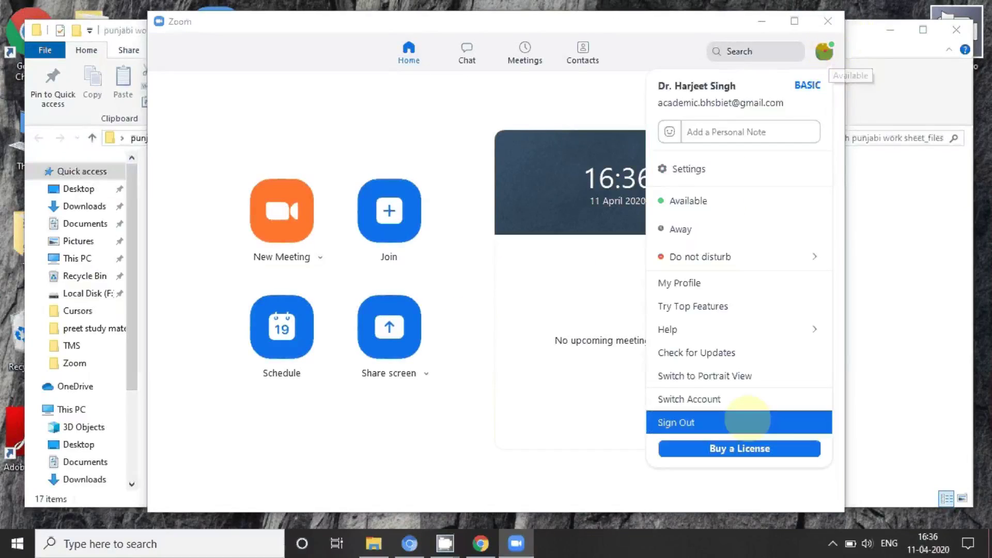
{"action": "left_click", "coordinate": [700, 422]}
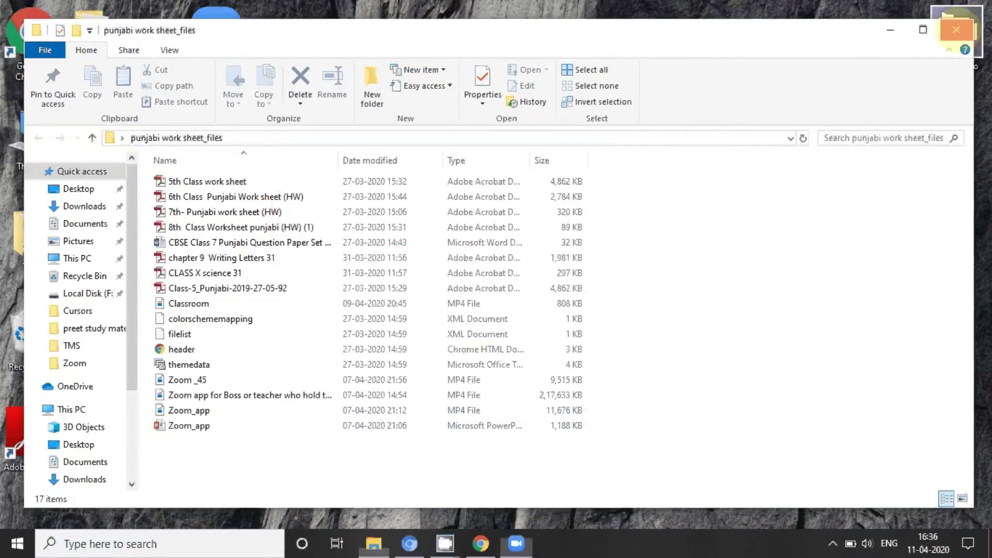
- Close the punjabi work sheet_files folder window and open the Join Meeting form from the start screen
{"action": "left_click", "coordinate": [956, 29]}
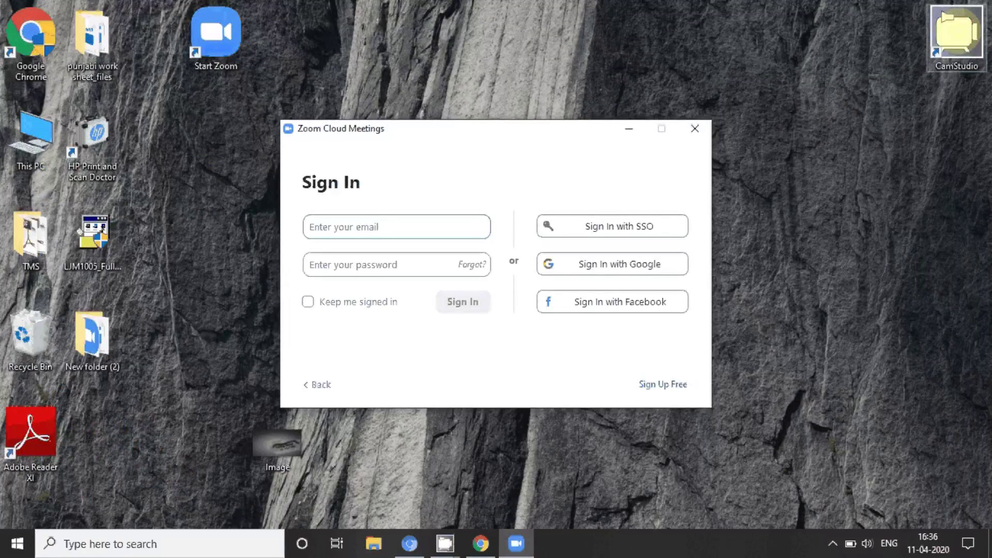
{"action": "left_click", "coordinate": [321, 384]}
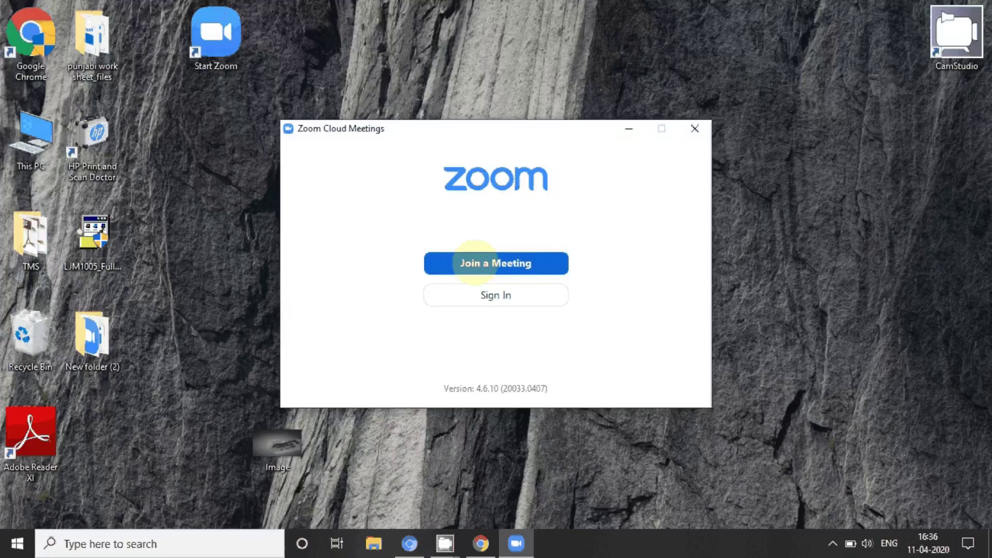
{"action": "left_click", "coordinate": [474, 262]}
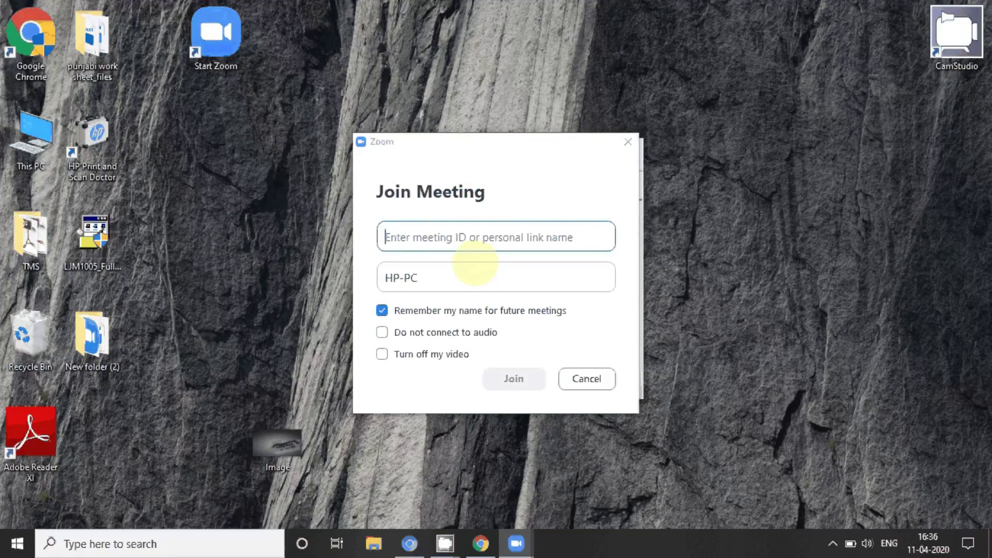